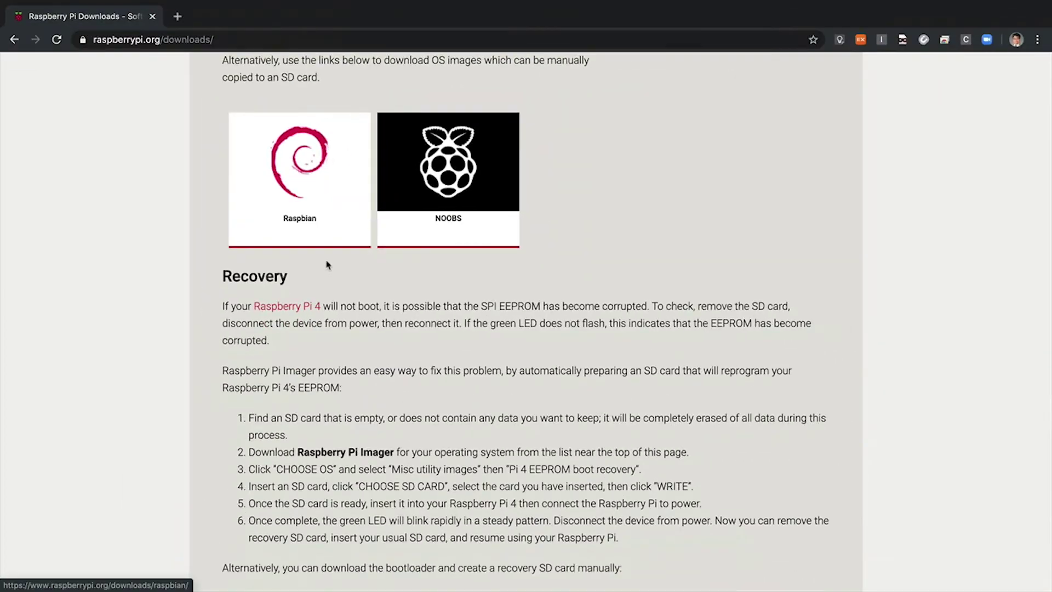
Open the Raspbian download page and install Raspberry Pi Imager into the Applications folder.
click(299, 188)
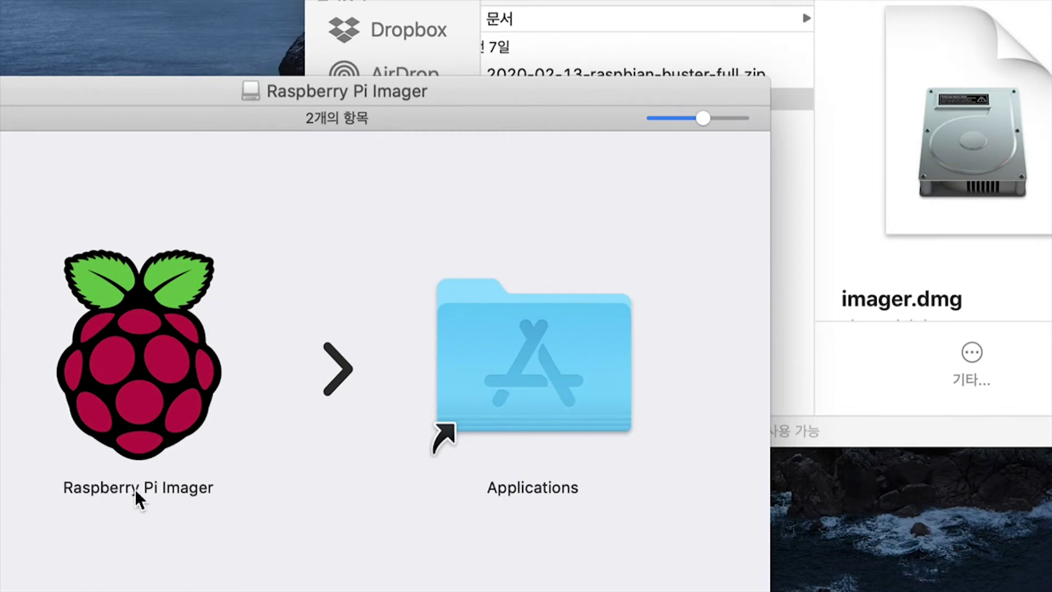
drag(154, 397, 505, 383)
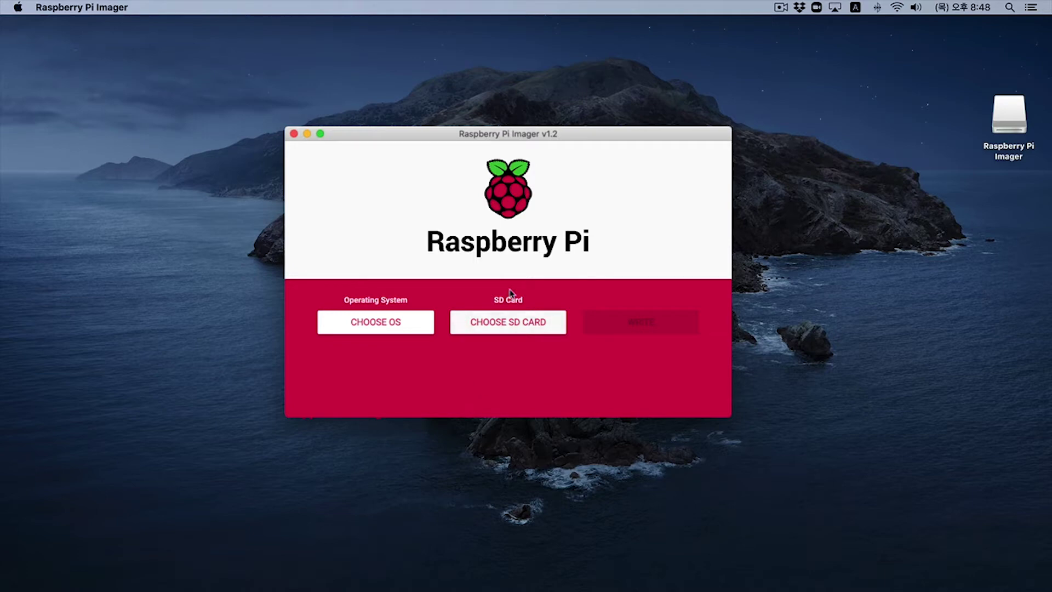
Move the Raspberry Pi Imager window aside and select the NO NAME SD card on the desktop to check it.
drag(468, 136, 306, 129)
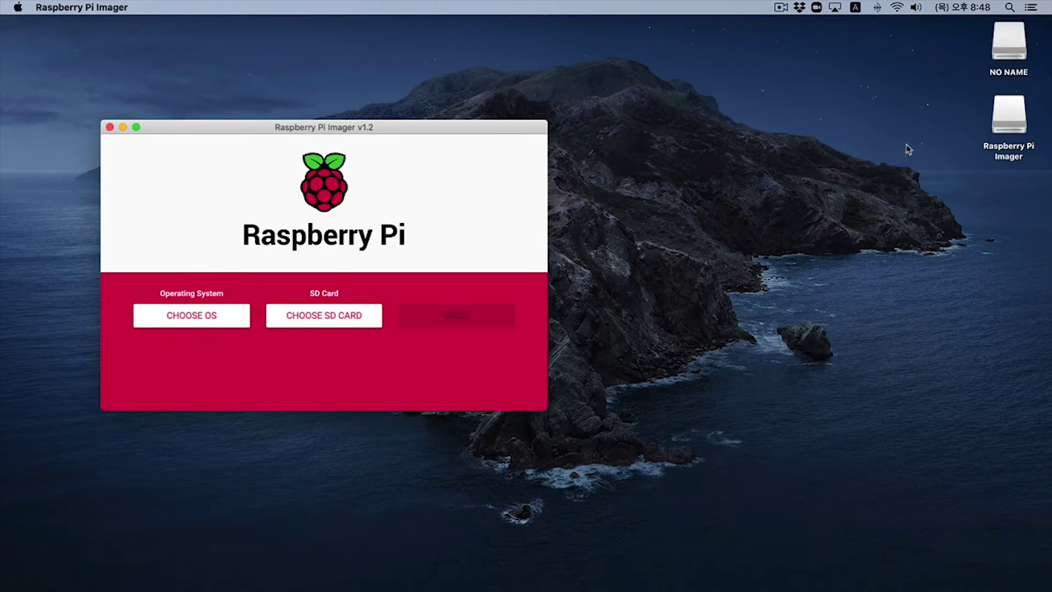
click(1010, 58)
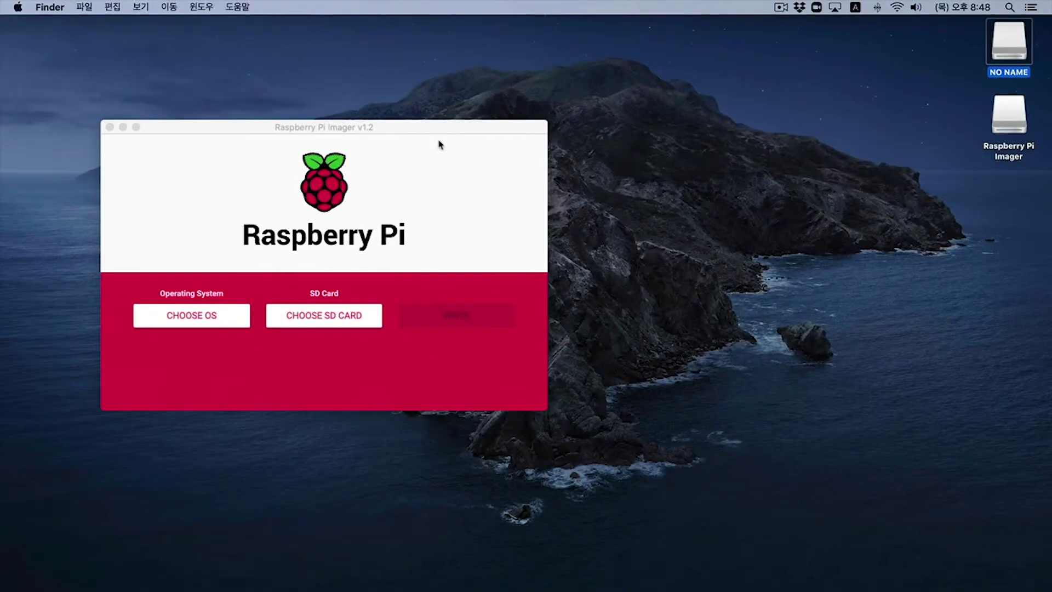
drag(439, 131, 661, 96)
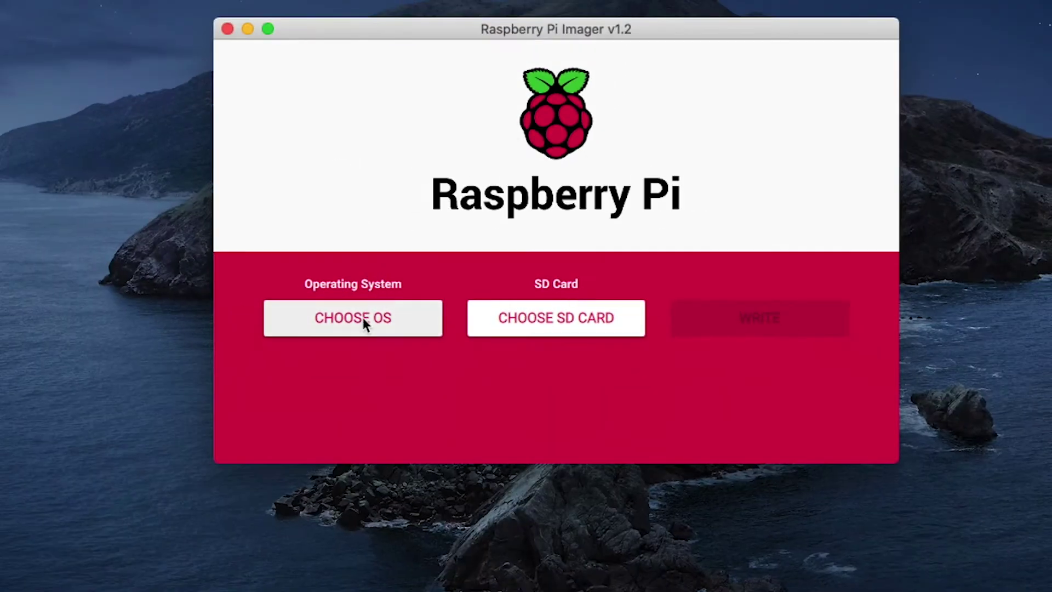
Erase the 15.9 GB Mass Storage Device Media card, formatting it as FAT32, and dismiss the completion dialog.
click(174, 428)
scroll(413, 273, down, 3)
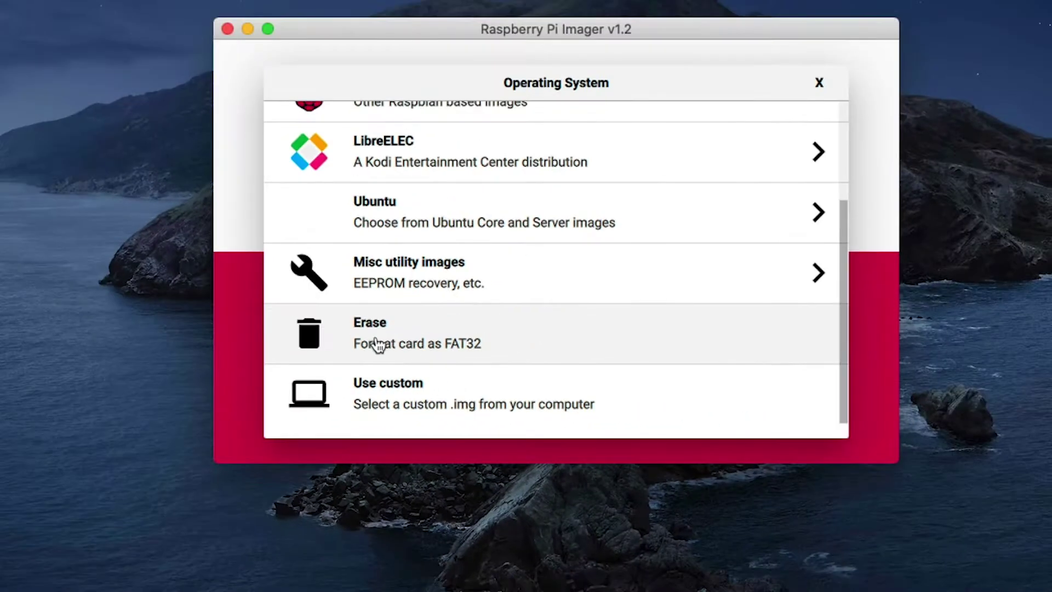
click(395, 307)
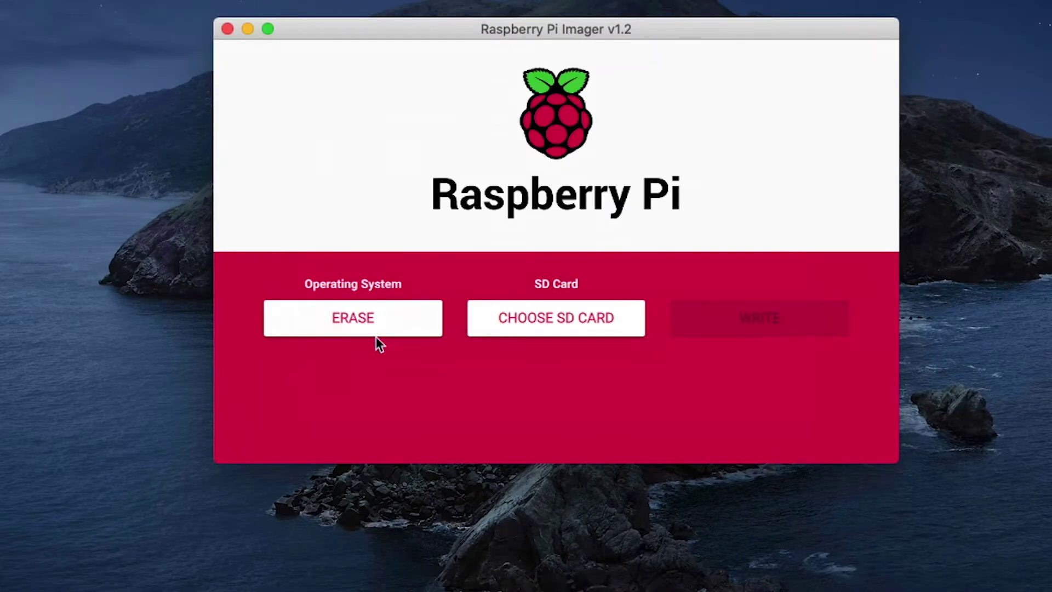
click(554, 320)
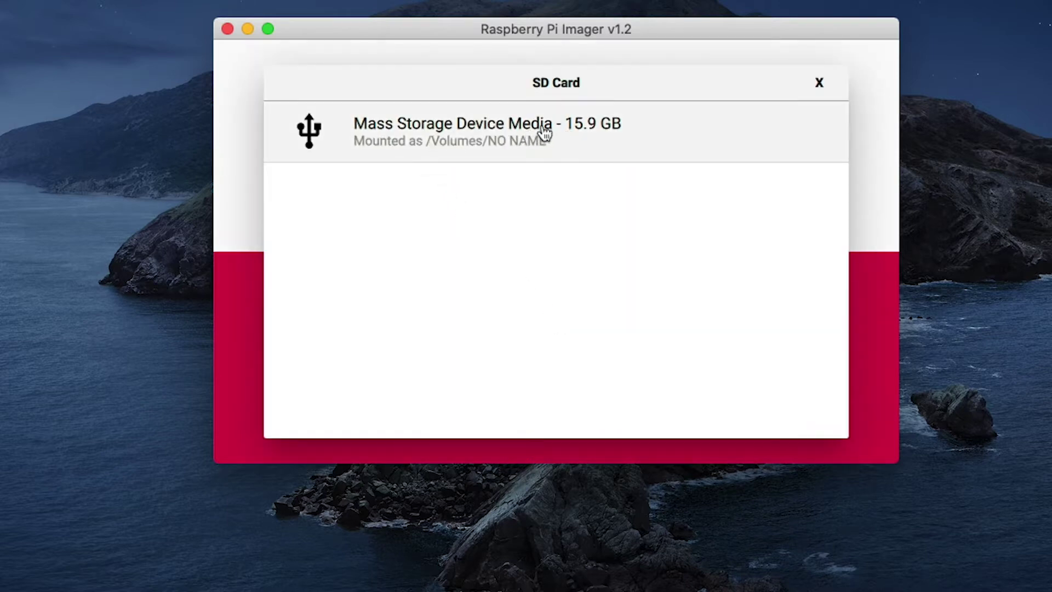
click(499, 137)
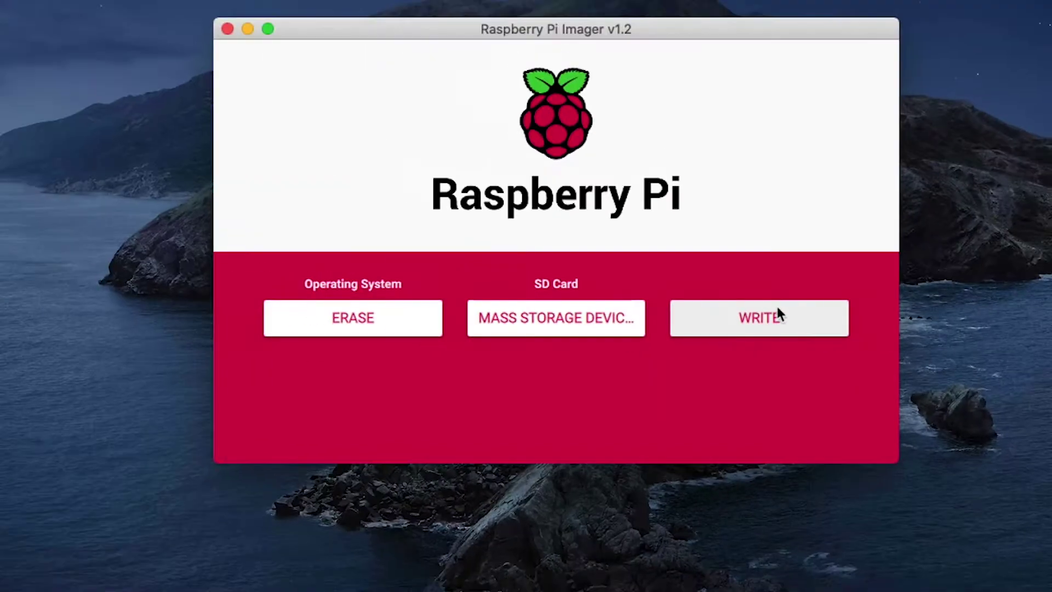
click(768, 310)
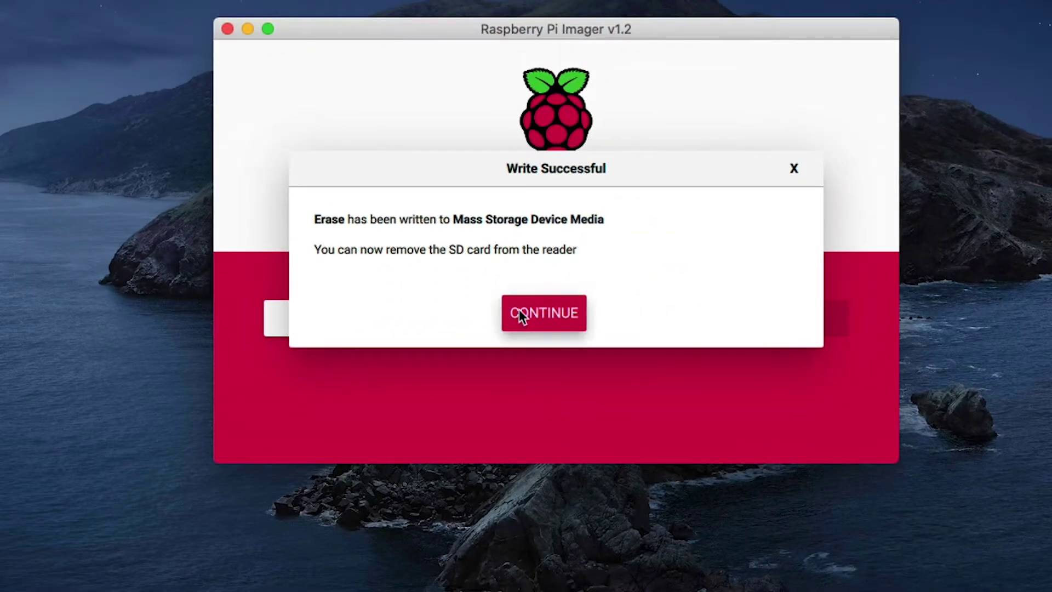
click(561, 352)
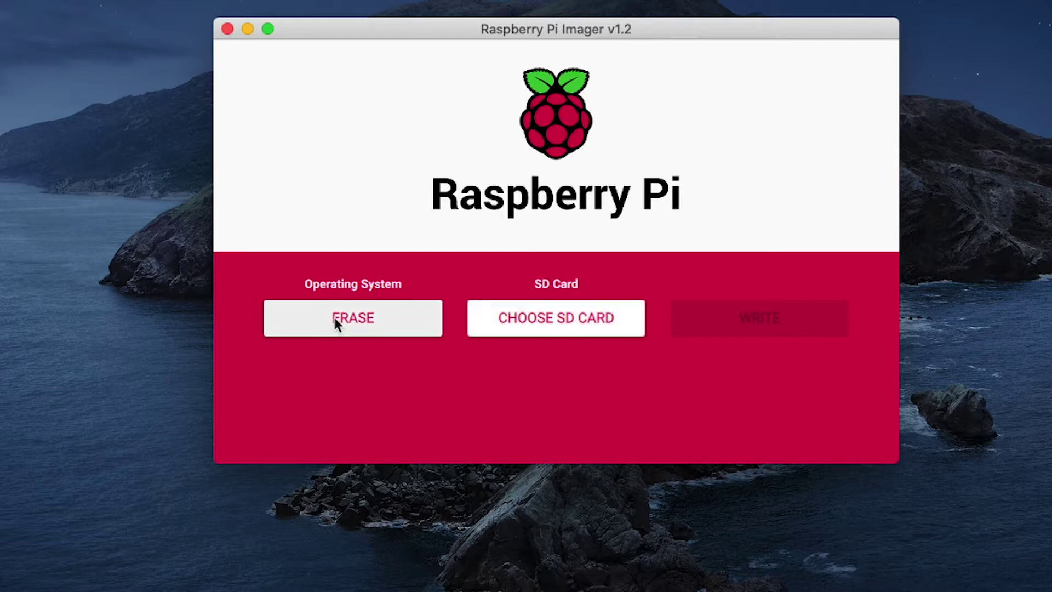
Choose the custom image 2020-02-13-raspbian-buster-full.zip from Downloads as the operating system.
click(352, 320)
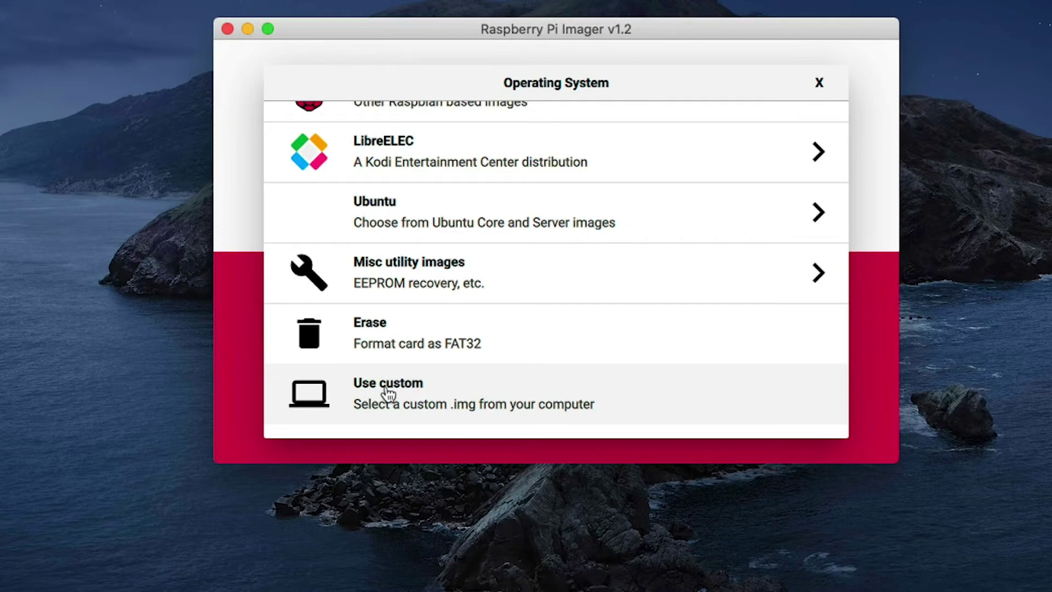
click(388, 393)
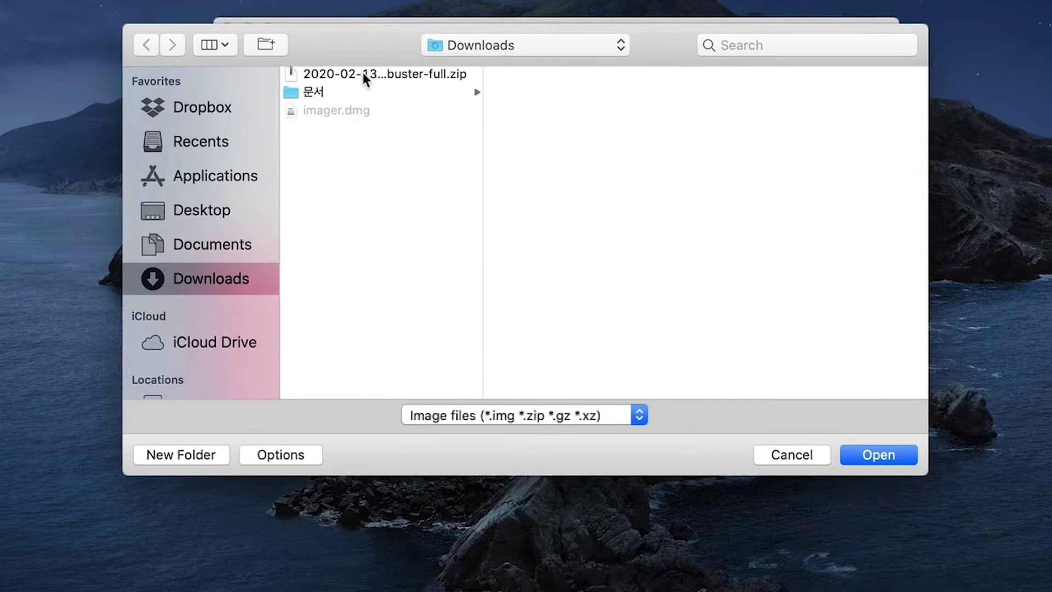
click(343, 79)
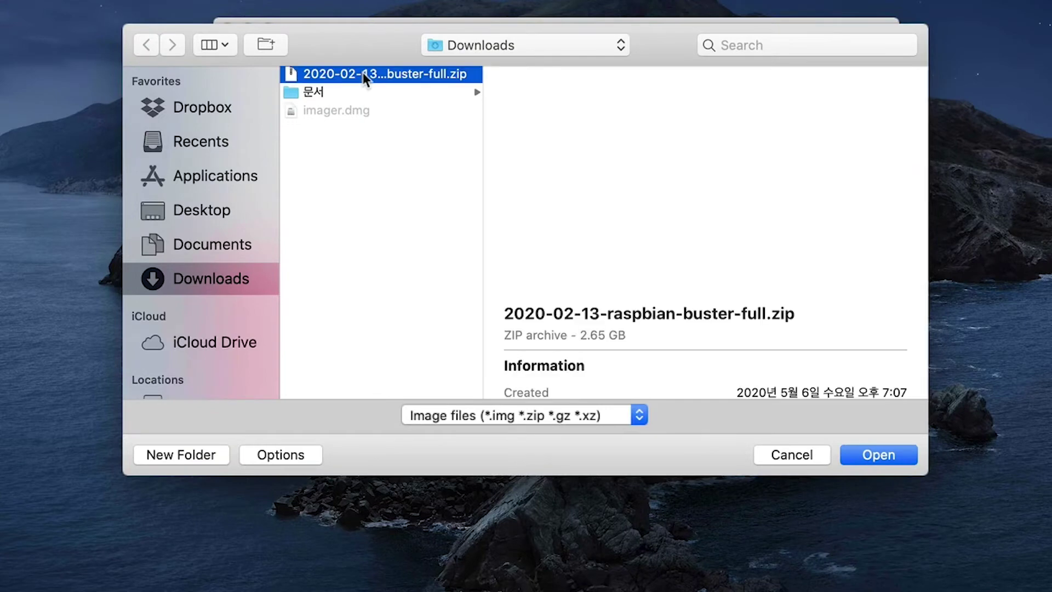
double_click(363, 73)
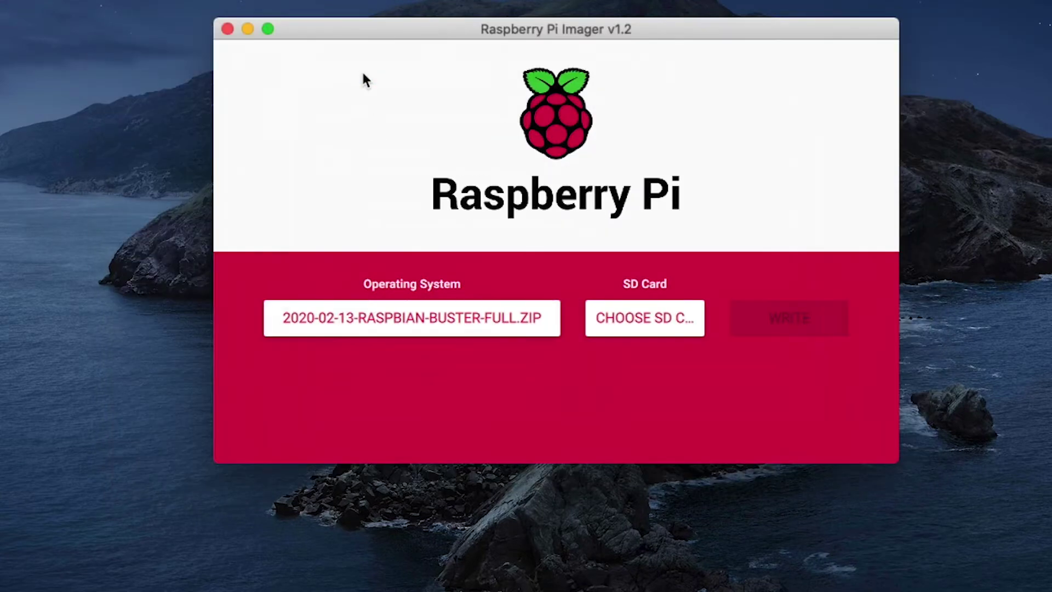
Write the chosen image to the 15.9 GB Mass Storage Device Media card, authorizing it with the account password.
click(651, 322)
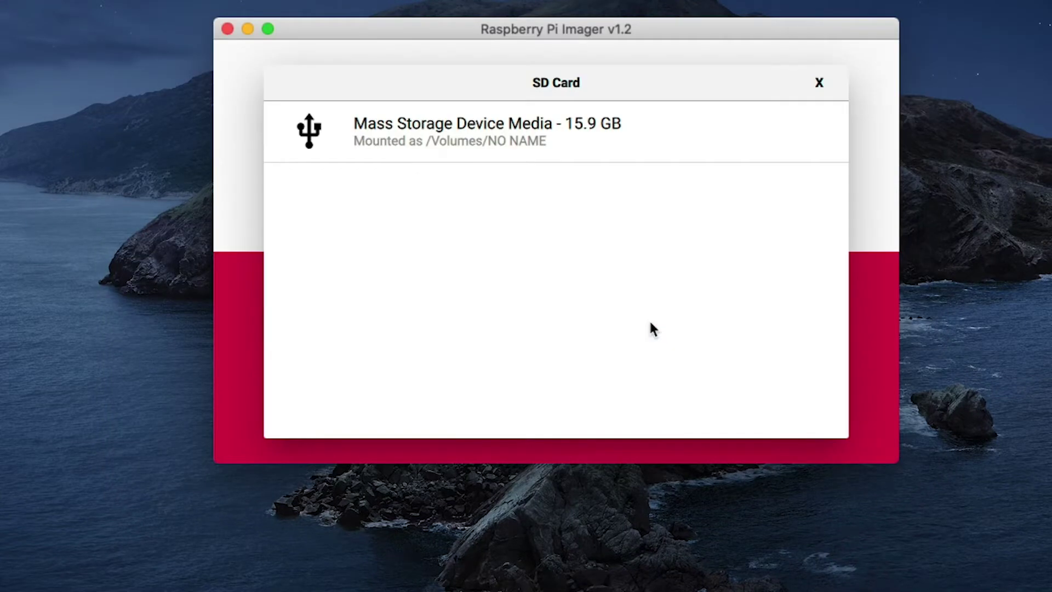
click(505, 137)
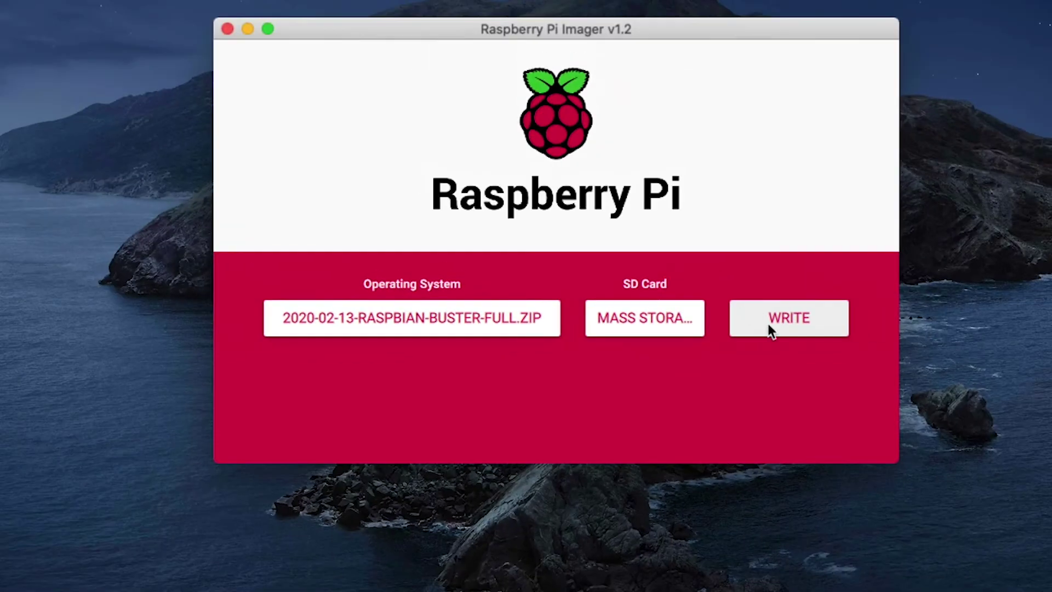
click(768, 323)
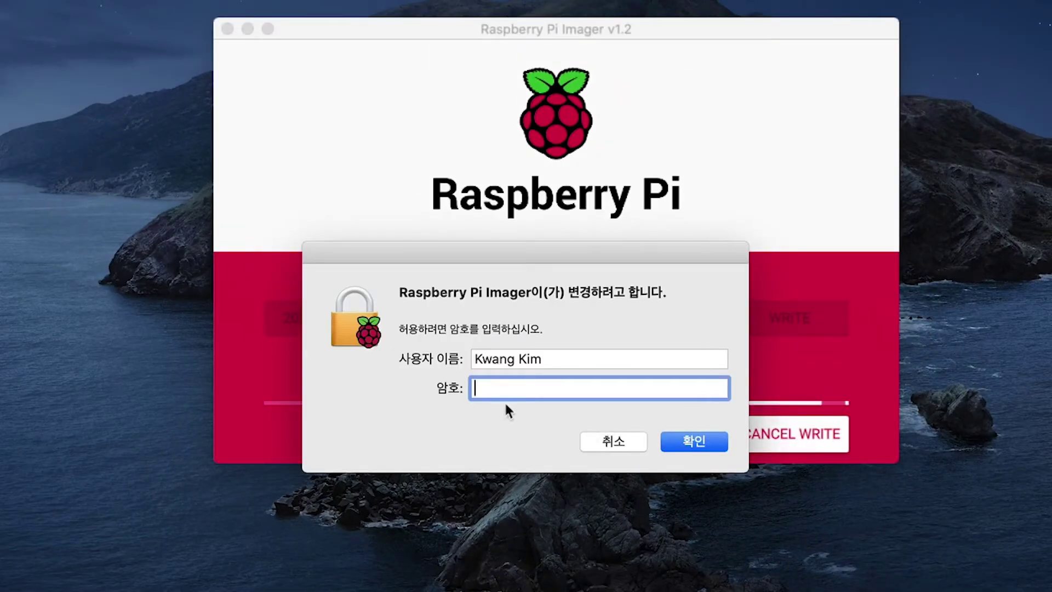
text(••••)
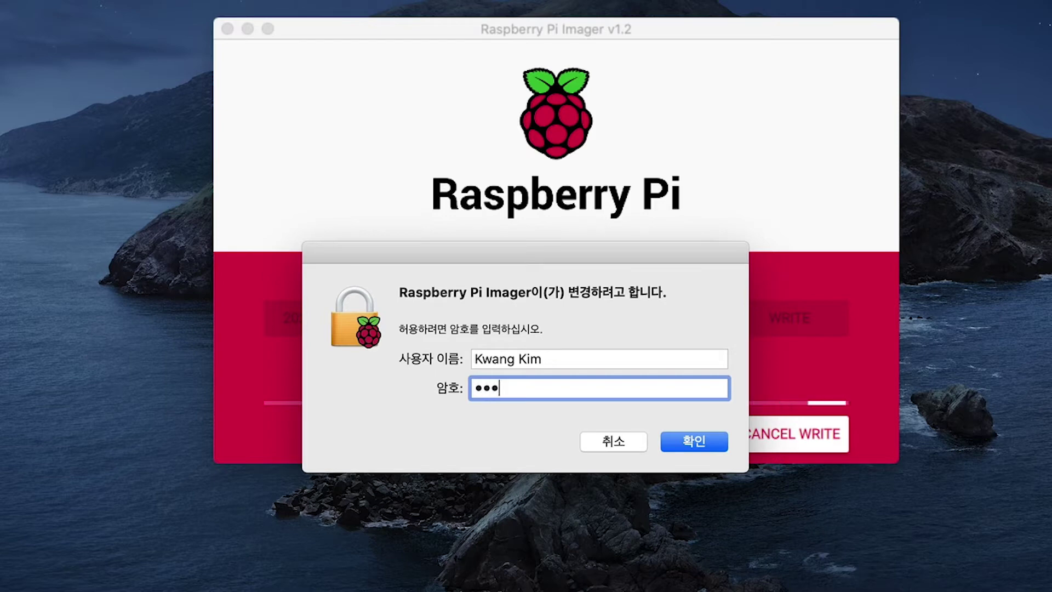
click(689, 440)
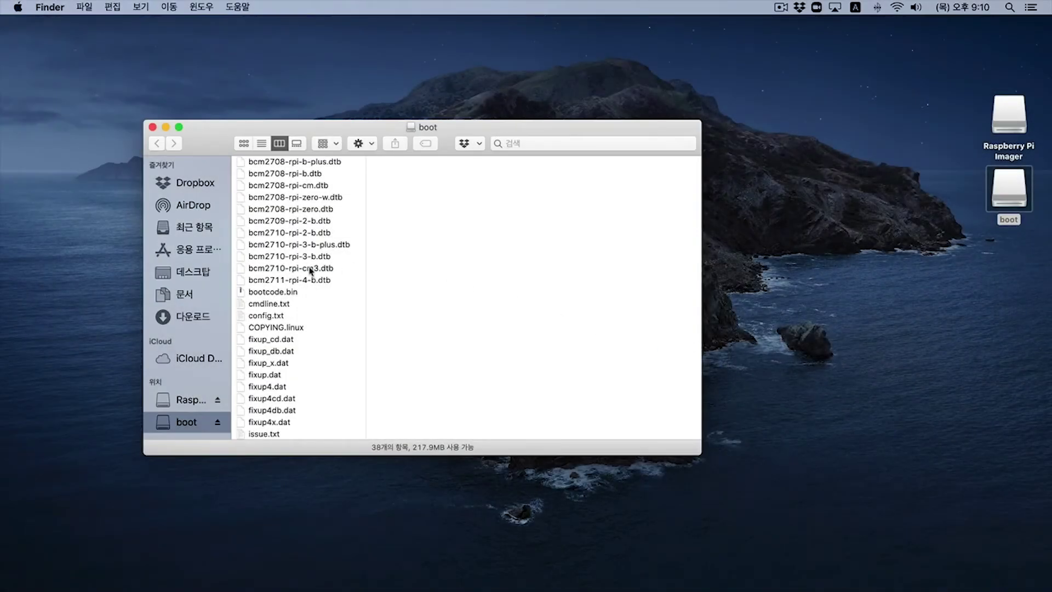
Look through the boot volume's files, switch to Terminal, and run mount to identify the boot volume's mount path.
scroll(310, 270, down, 5)
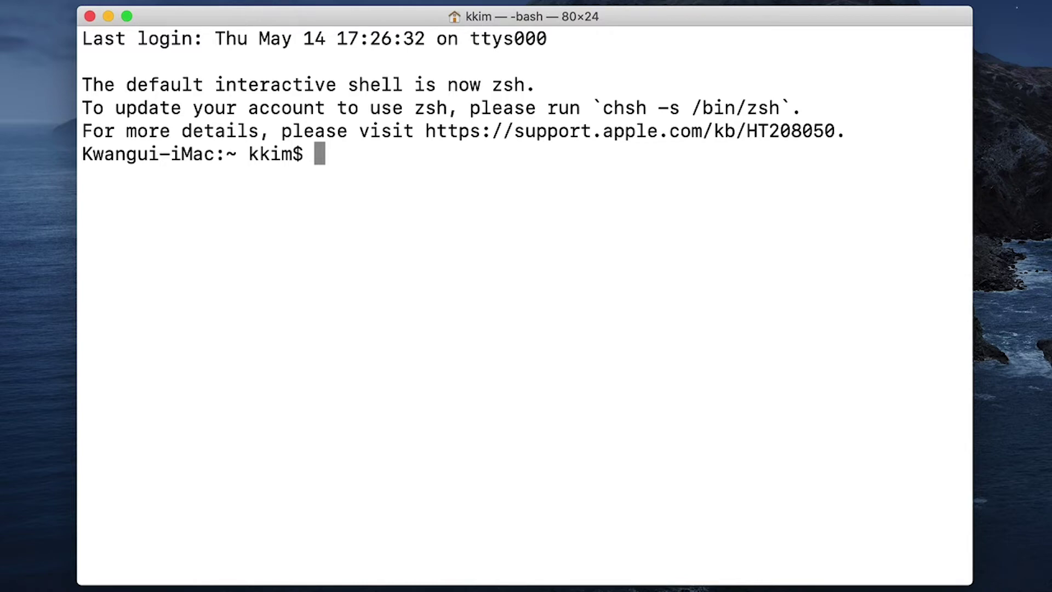
text(mount)
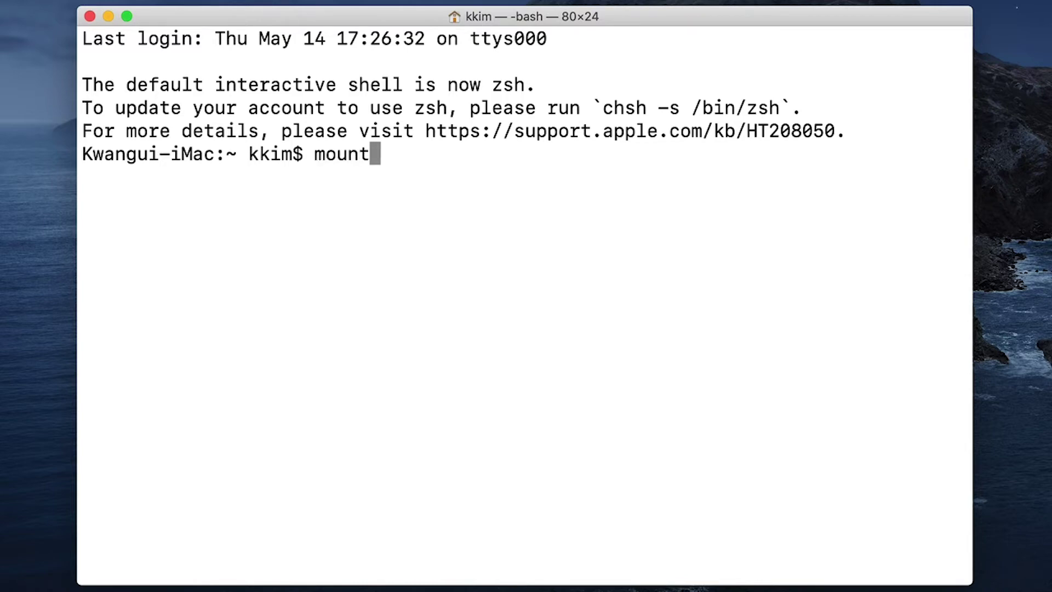
key(Return)
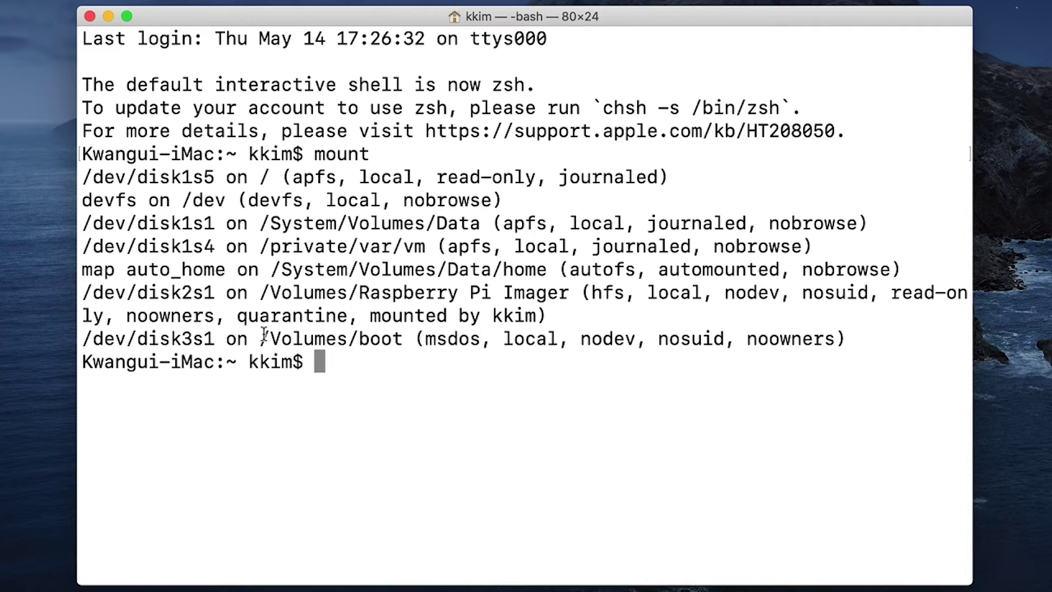
drag(85, 339, 850, 344)
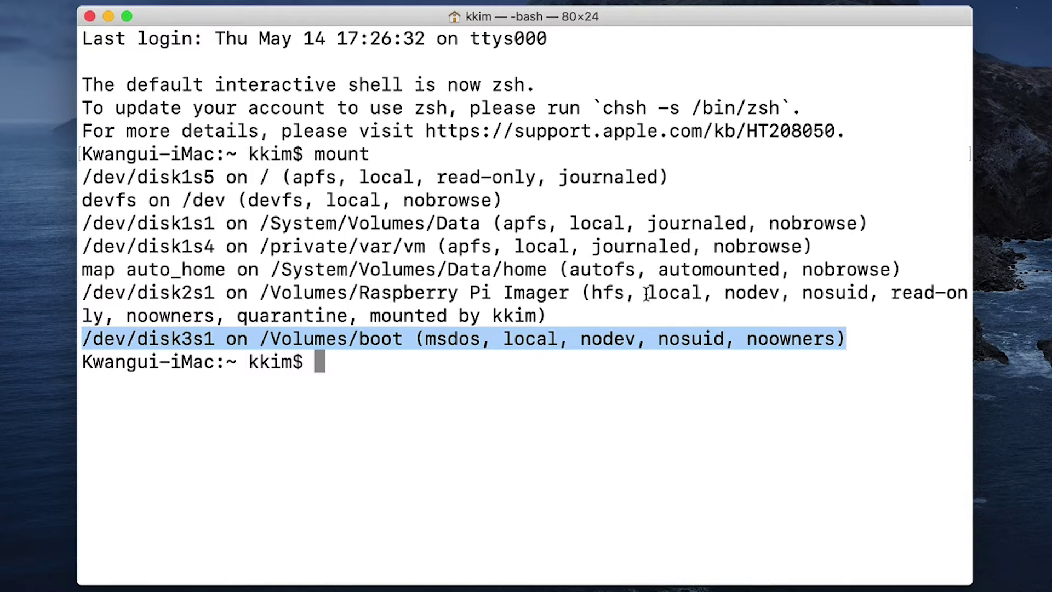
click(337, 332)
drag(261, 338, 405, 344)
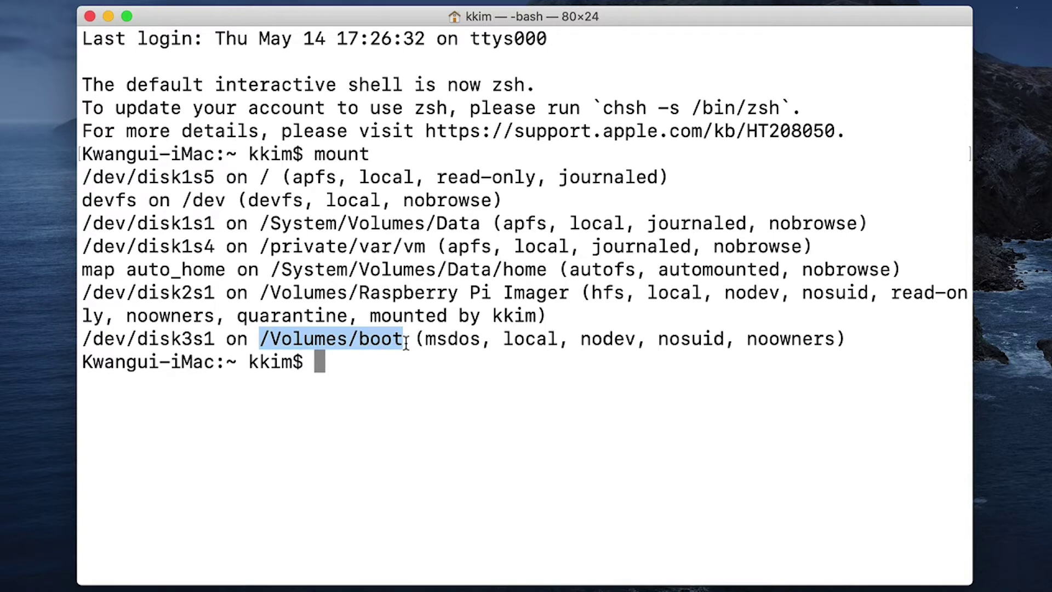
Change the working directory to /Volumes/boot.
text(cd /V)
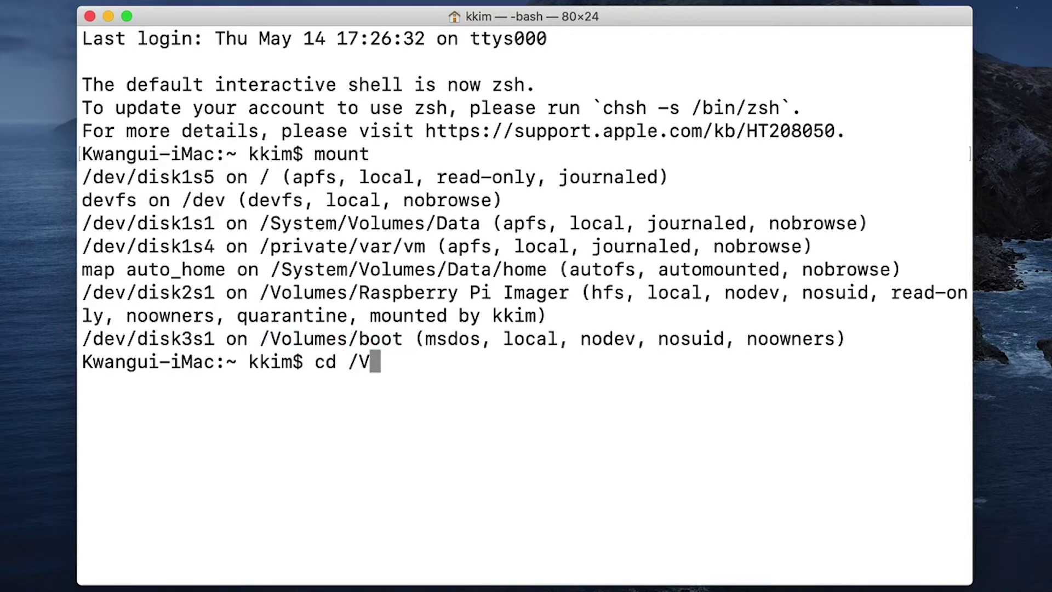
key(Tab)
text(boot)
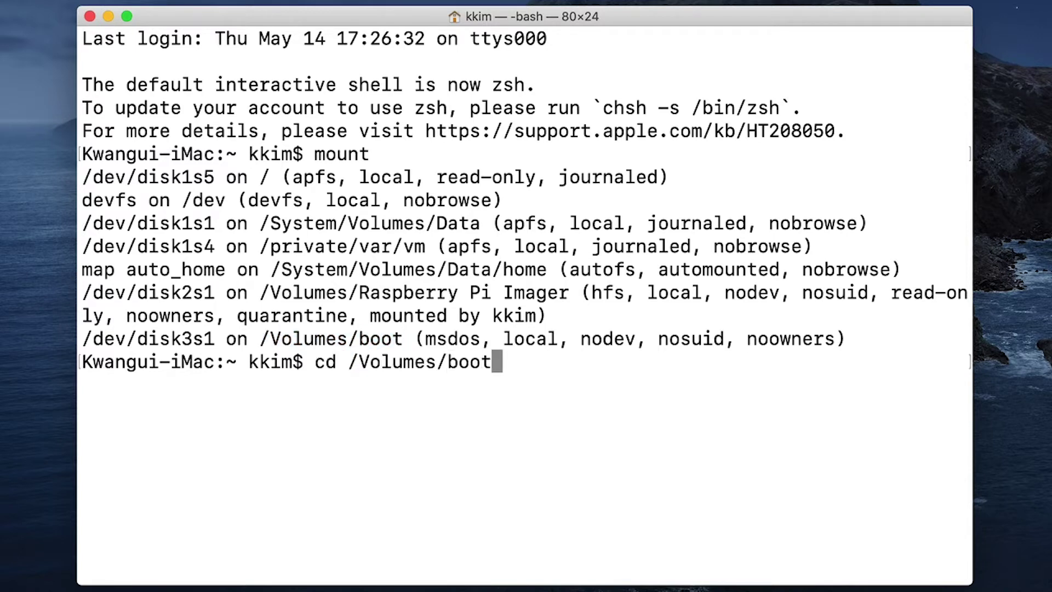
key(Return)
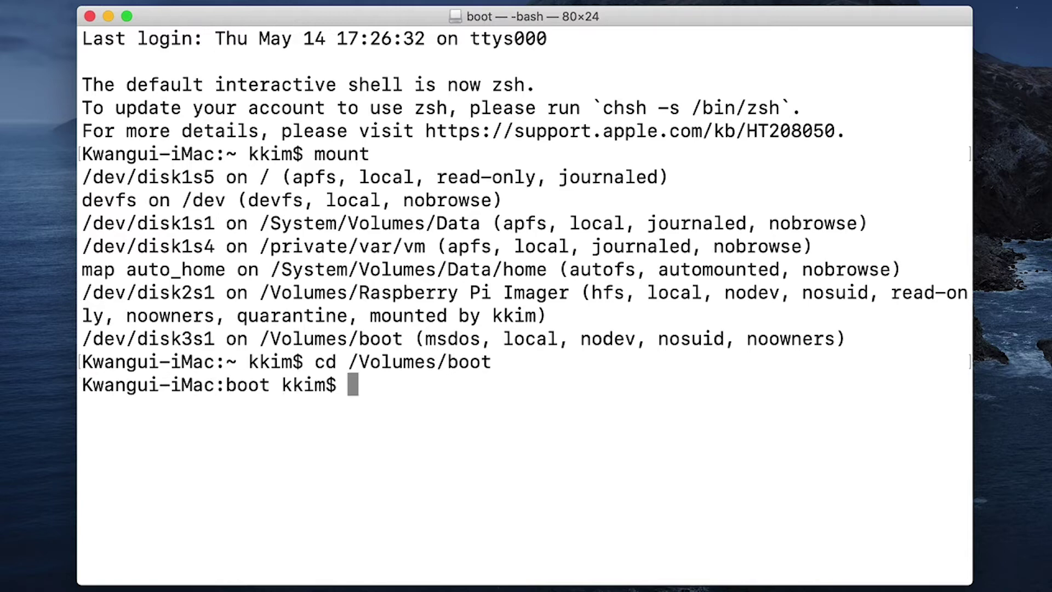
Check the current directory with pwd and list its files with ls.
text(pwd)
key(Return)
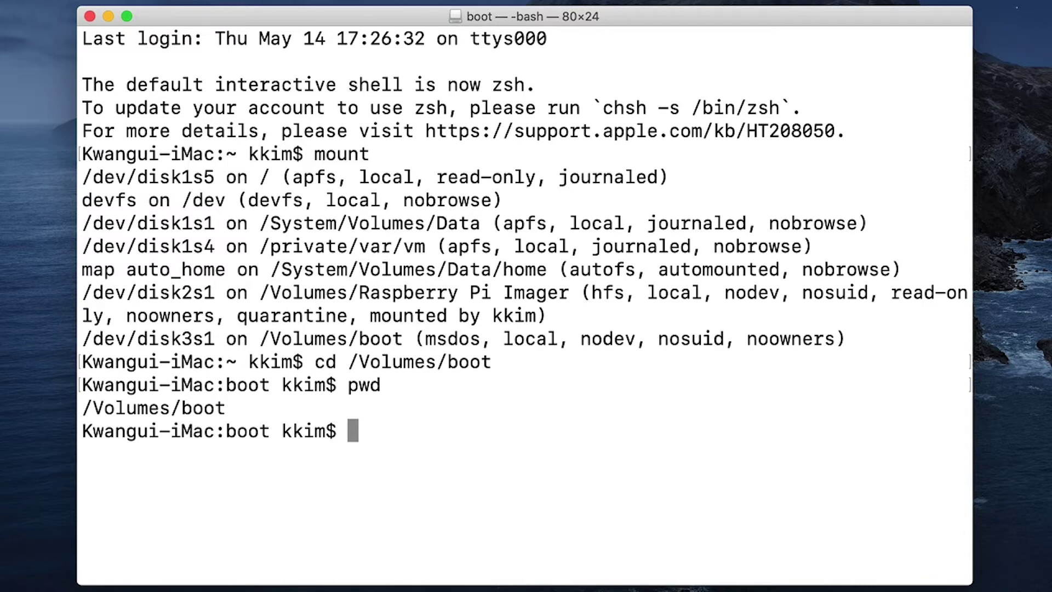
text(ls)
key(Return)
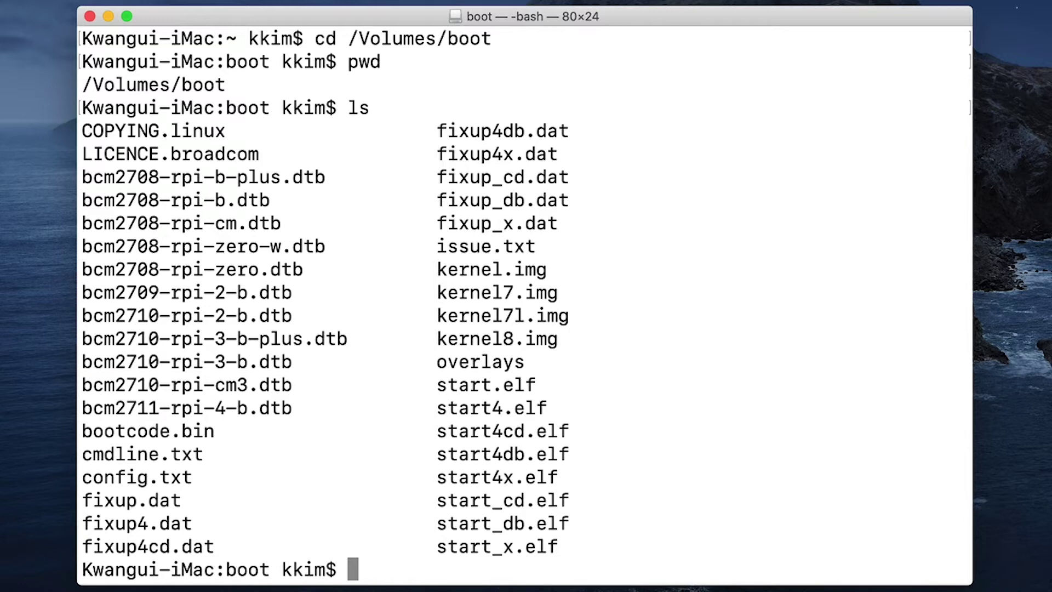
Begin a touch command to create an empty file in the boot volume.
text(touch s)
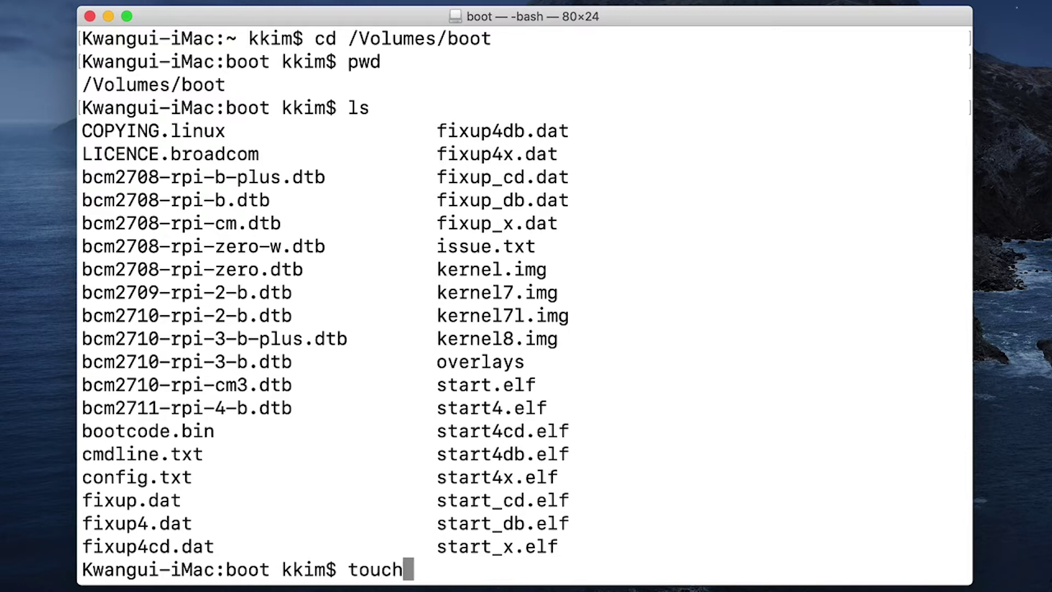